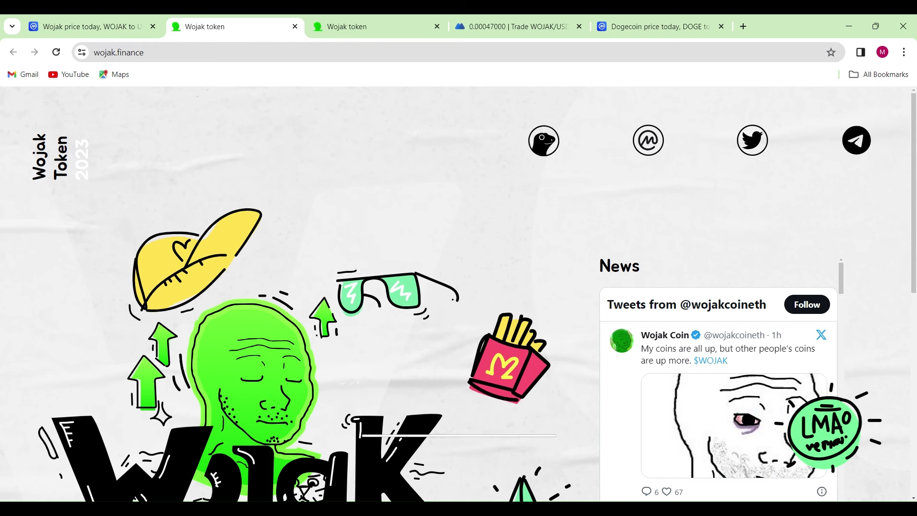
# Step: Switch to CoinMarketCap's Wojak page and scroll through its markets table
pyautogui.click(119, 29)
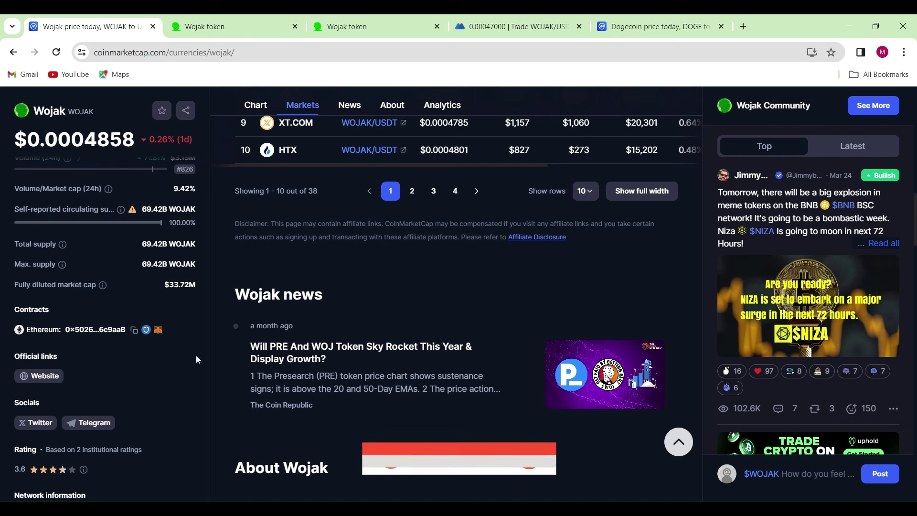
pyautogui.scroll(2, 176, 358)
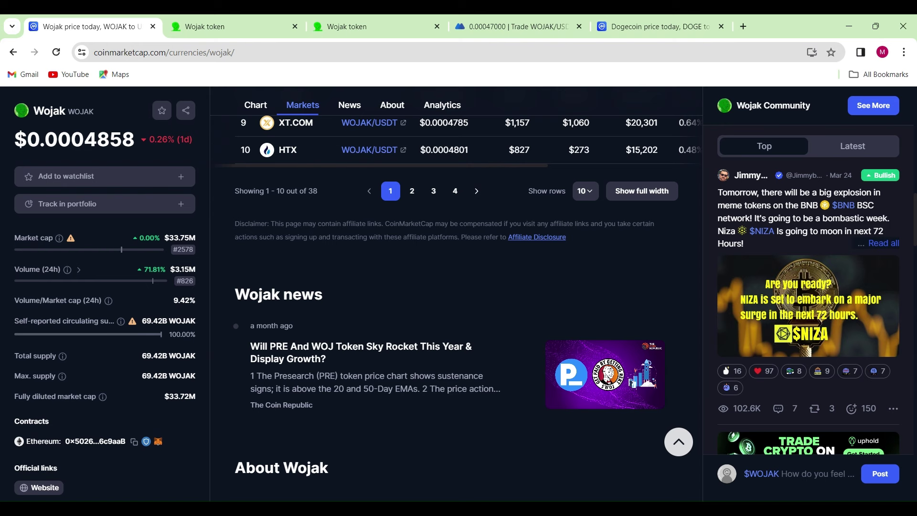
pyautogui.scroll(5, 456, 294)
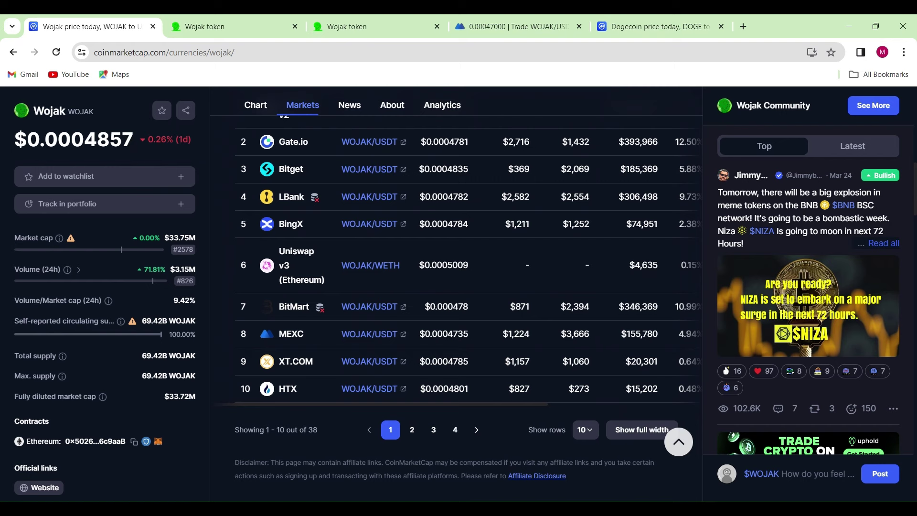
pyautogui.scroll(4, 73, 272)
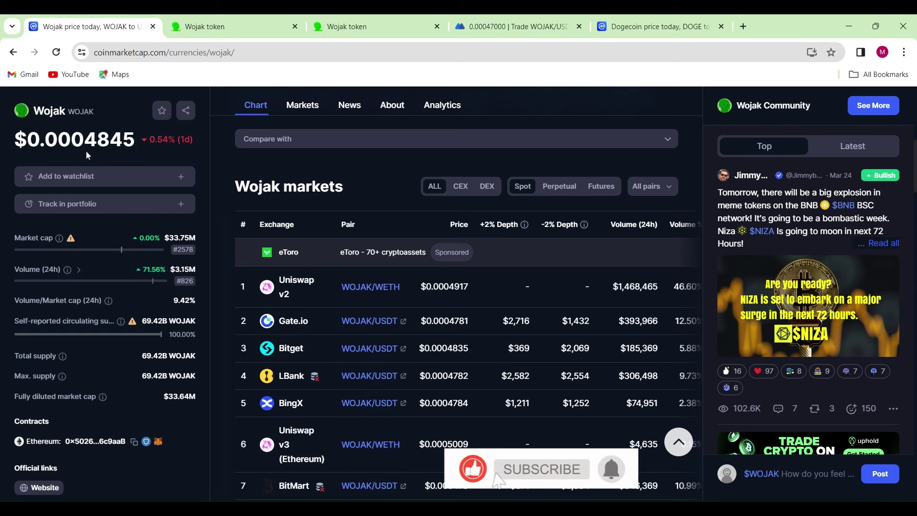
# Step: Show the MEXC WOJAK/USDT chart full screen, shifted to bring the May peak into view
pyautogui.hotkey('ctrl', '4')
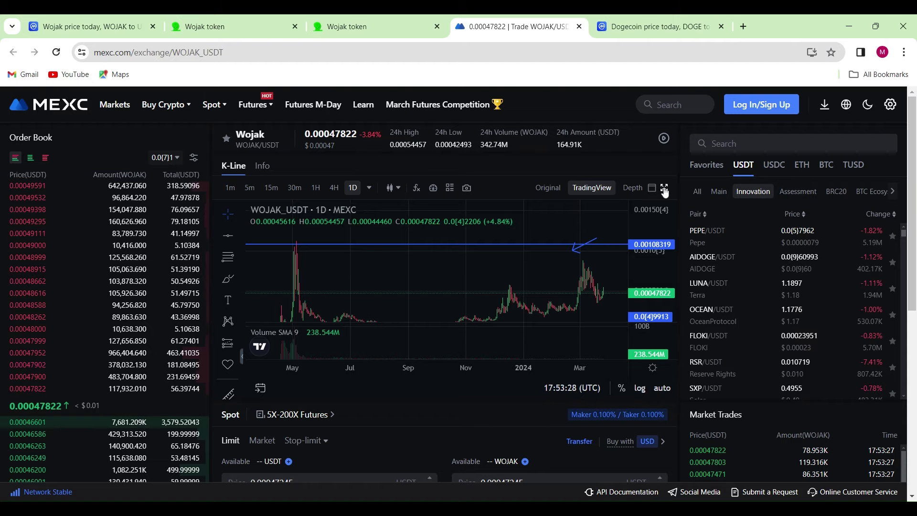
pyautogui.click(664, 187)
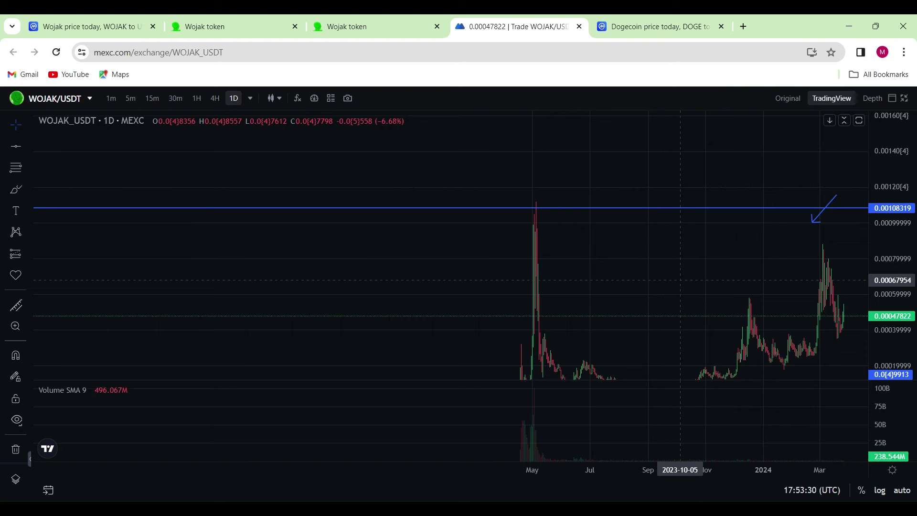
pyautogui.moveTo(536, 211); pyautogui.dragTo(489, 200)
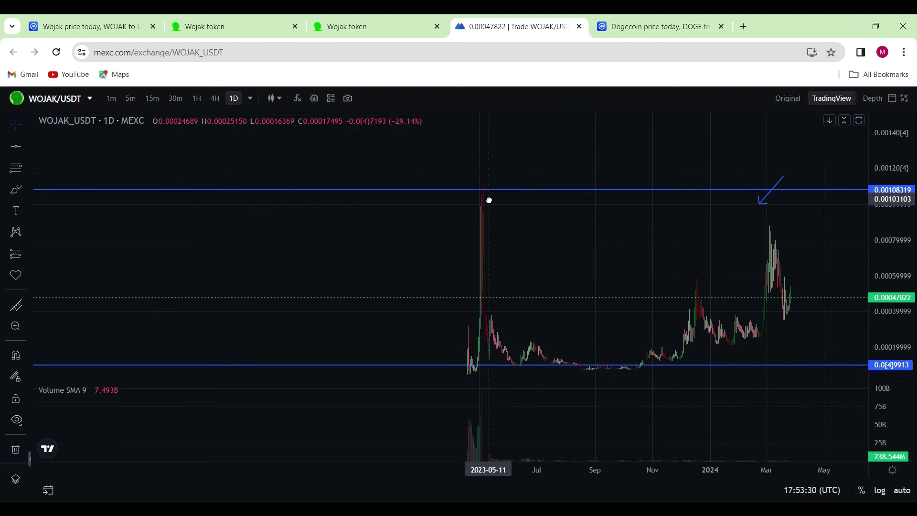
# Step: Extend the blue arrow down to point at the current price
pyautogui.moveTo(759, 203)
pyautogui.mouseDown()
pyautogui.moveTo(517, 185)
pyautogui.moveTo(773, 228)
pyautogui.moveTo(801, 292)
pyautogui.mouseUp()
pyautogui.scroll(2, 802, 292)
pyautogui.scroll(2, 801, 292)
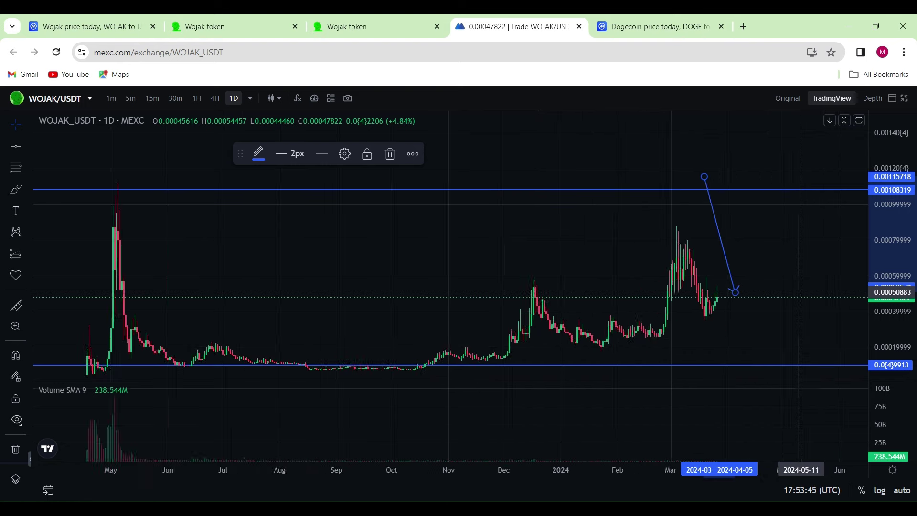
pyautogui.scroll(1, 802, 292)
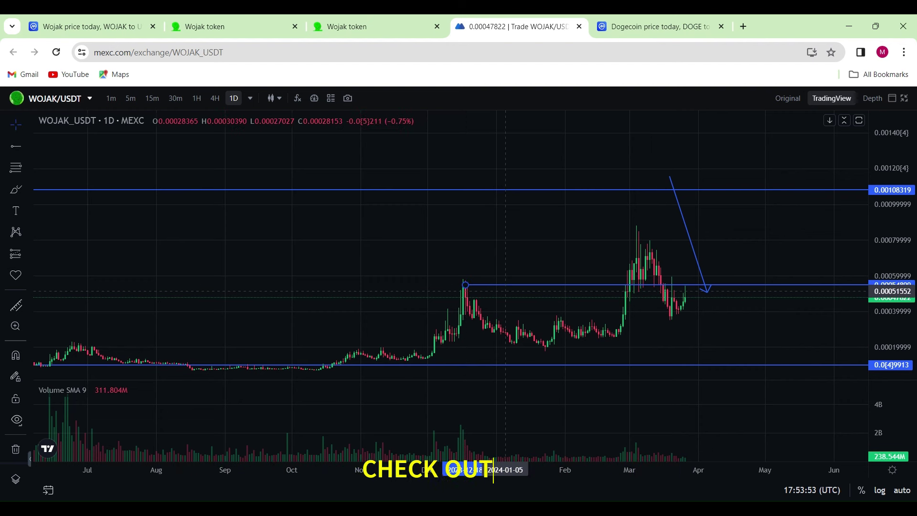
# Step: Brush a cyan rounding curve from the January lows up past the latest candles
pyautogui.click(17, 190)
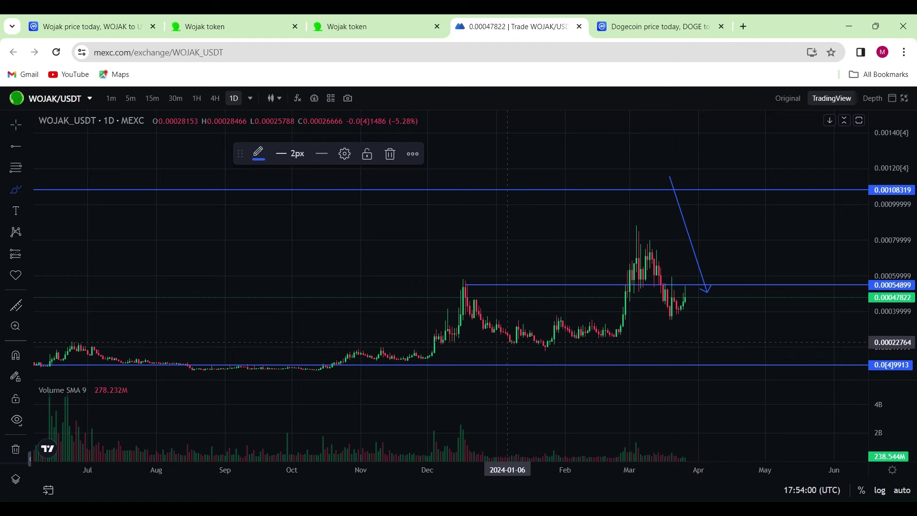
pyautogui.moveTo(508, 342); pyautogui.dragTo(736, 280)
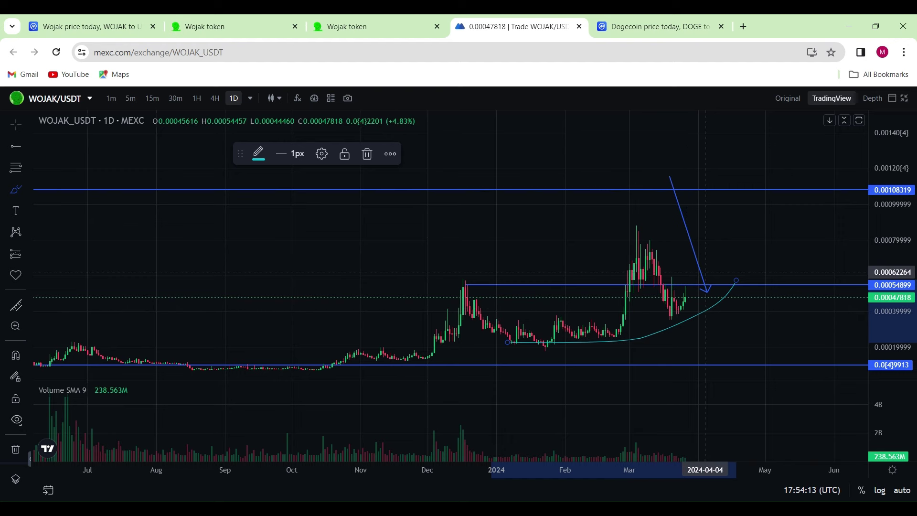
# Step: Draw an arrow from about 0.00093 in early May to the 0.00108319 resistance line
pyautogui.click(27, 150)
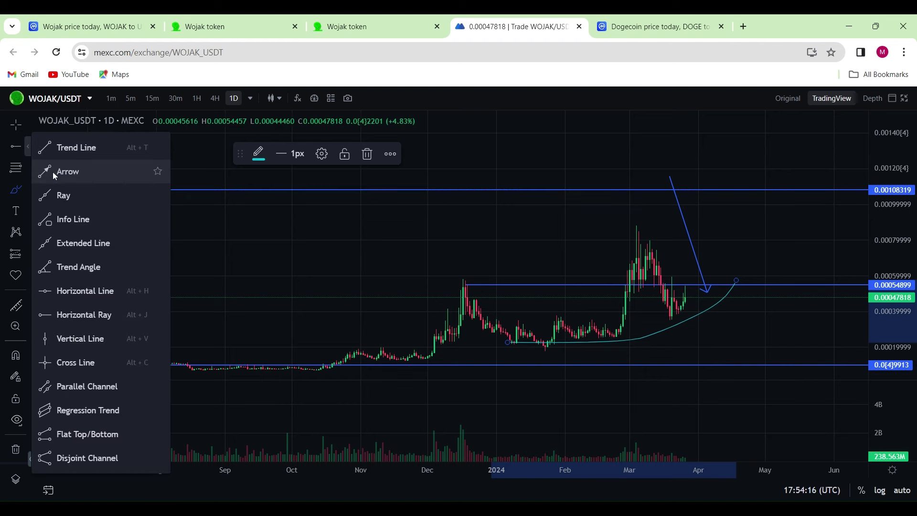
pyautogui.click(67, 171)
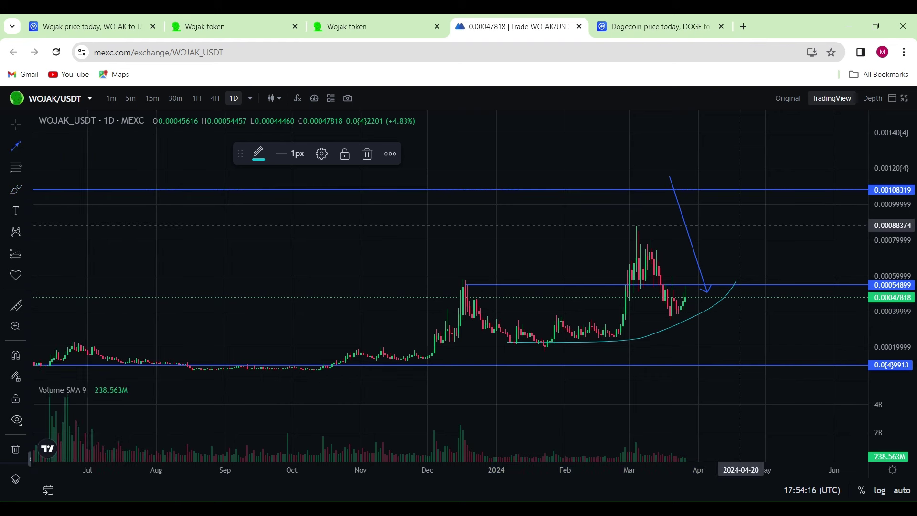
pyautogui.click(772, 217)
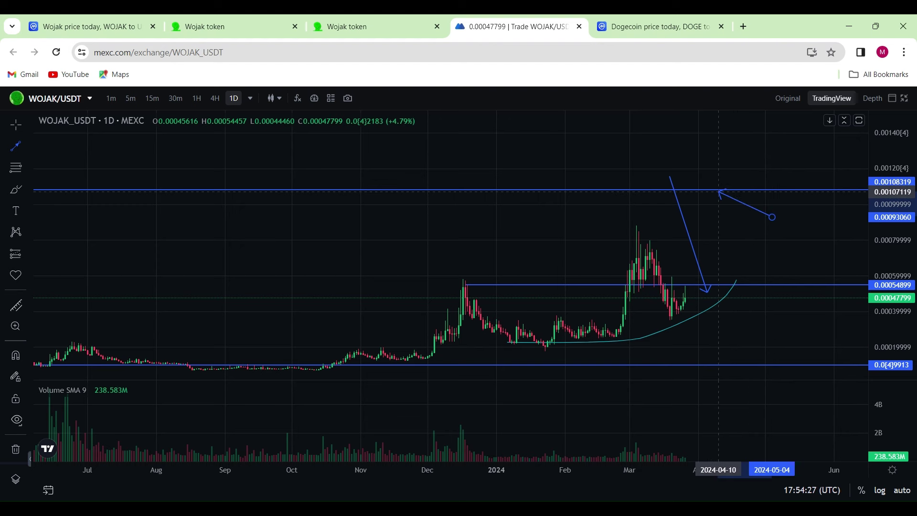
pyautogui.click(718, 191)
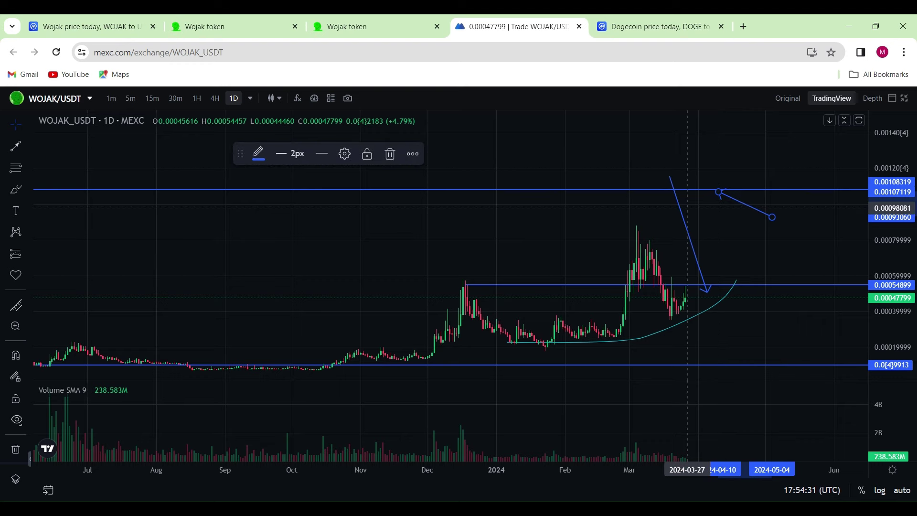
pyautogui.scroll(-2, 688, 208)
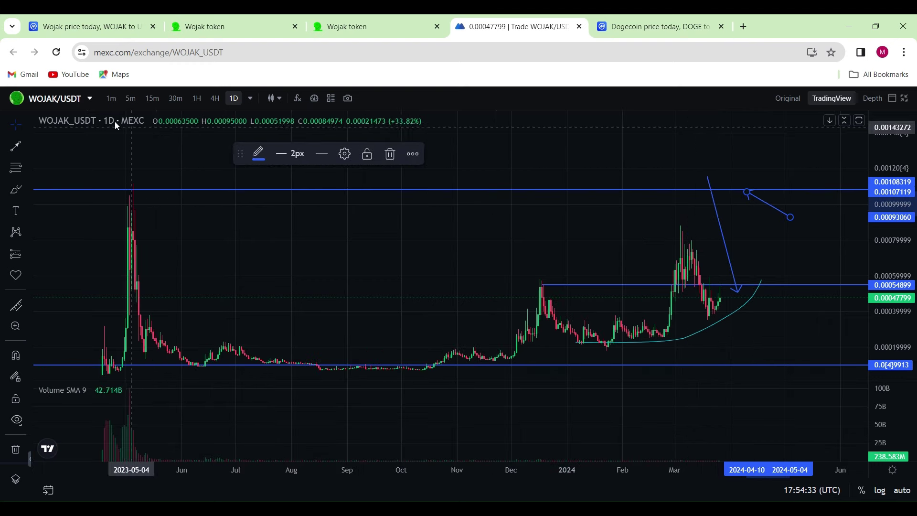
pyautogui.scroll(2, 290, 215)
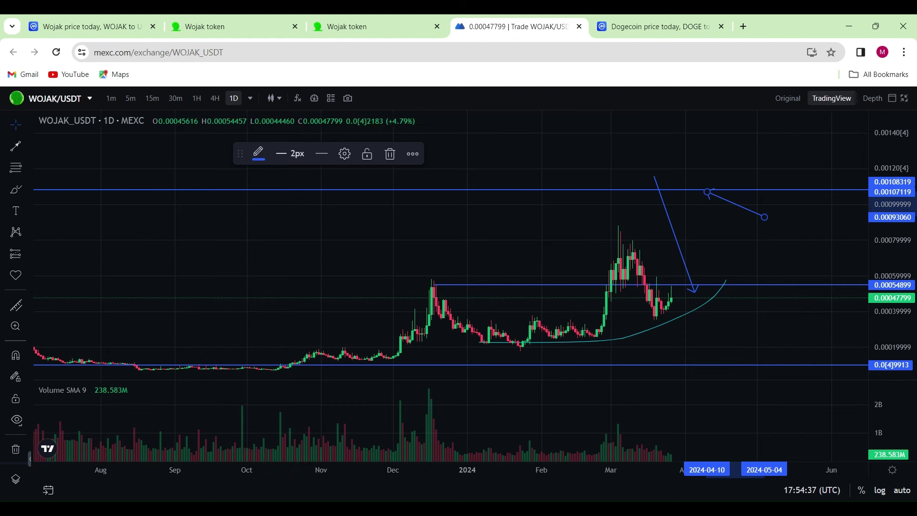
pyautogui.click(16, 305)
# Step: Measure a 172.10% gain from current price to 0.00133899, zoom out, then view Dogecoin
pyautogui.click(688, 294)
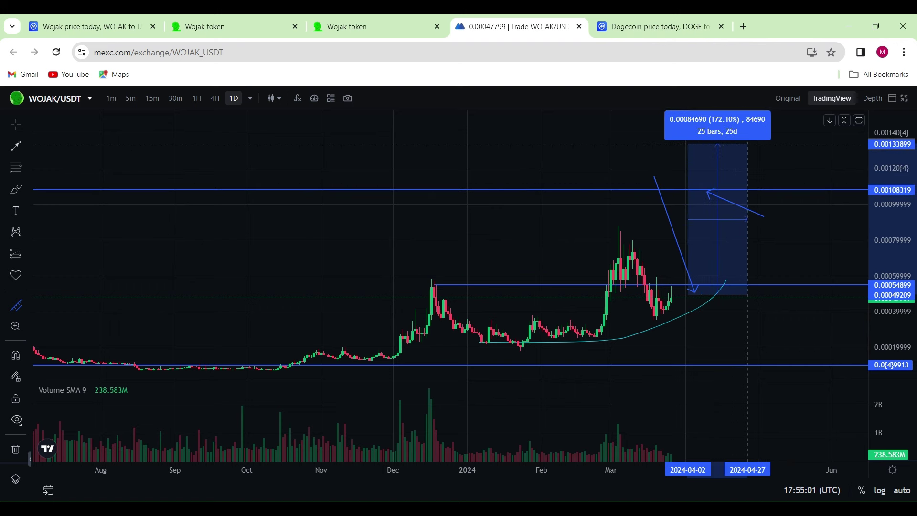
pyautogui.click(745, 144)
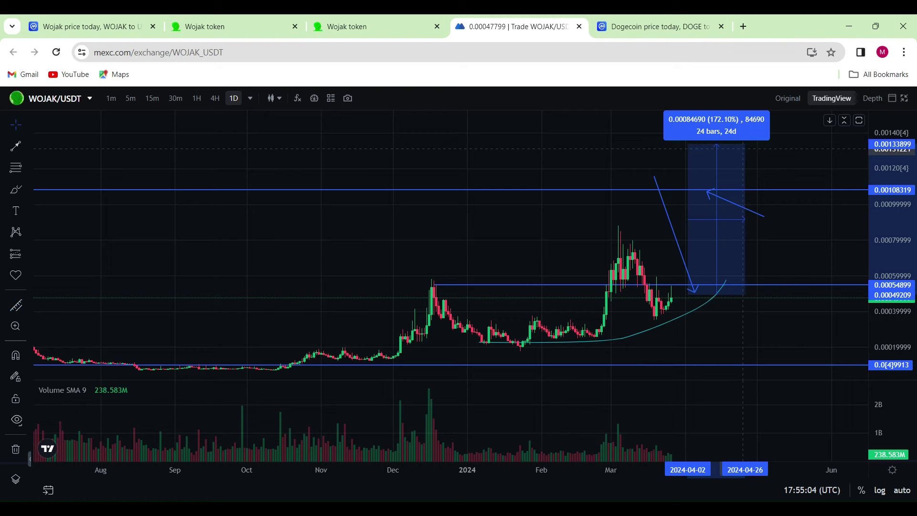
pyautogui.scroll(-2, 657, 140)
pyautogui.scroll(-2, 656, 140)
pyautogui.scroll(-2, 656, 140)
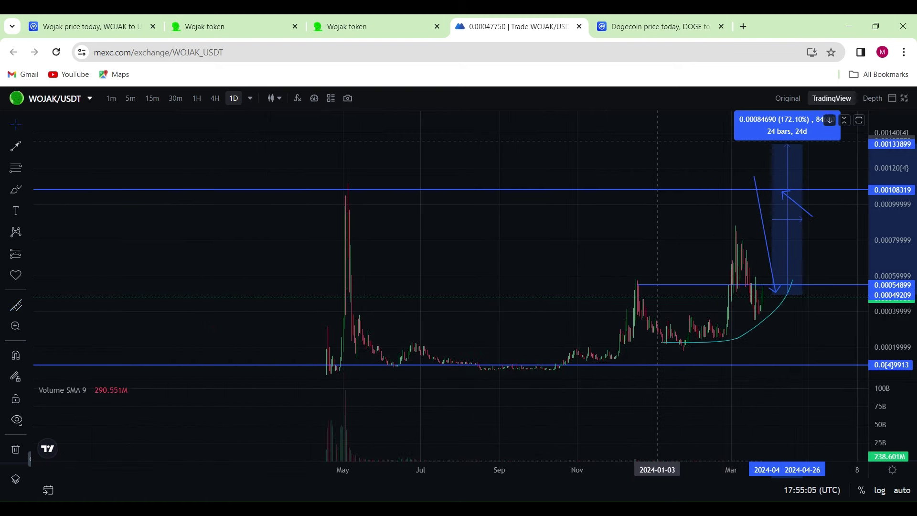
pyautogui.click(137, 27)
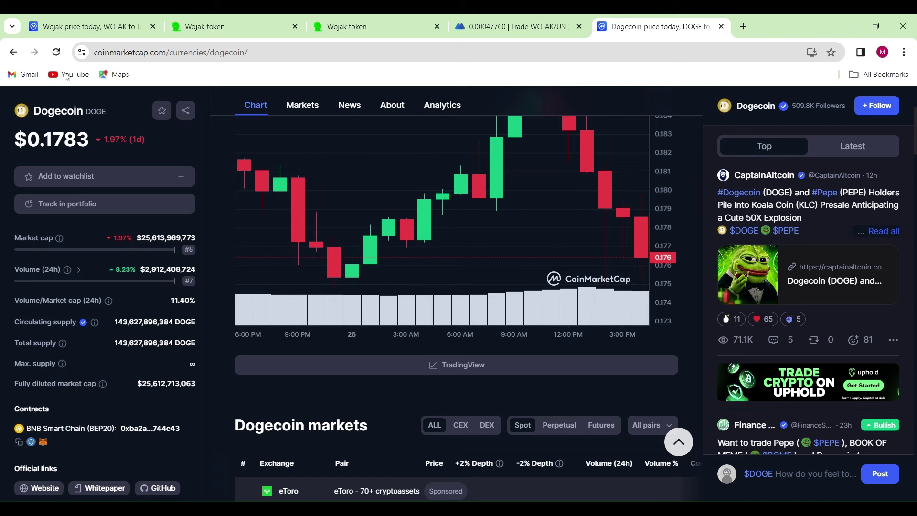
# Step: Return to CoinMarketCap's Wojak page, showing a $0.0004849 price
pyautogui.click(94, 32)
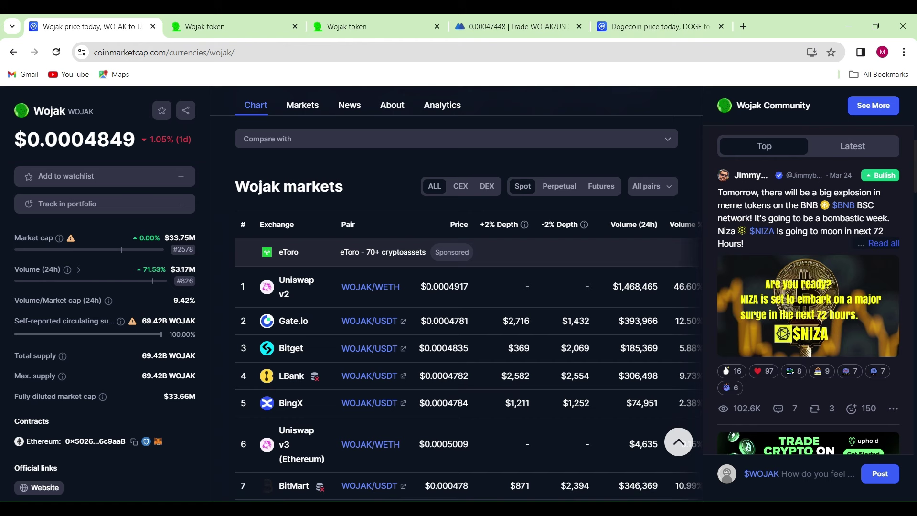
# Step: Glance at the Dogecoin page, then go back to the Wojak price page
pyautogui.hotkey('ctrl', 'shift', 'Tab')
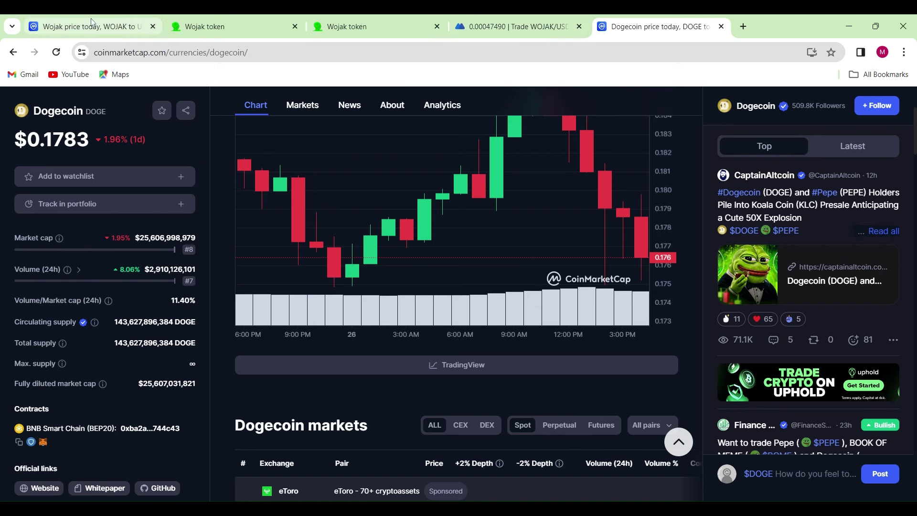
pyautogui.click(111, 29)
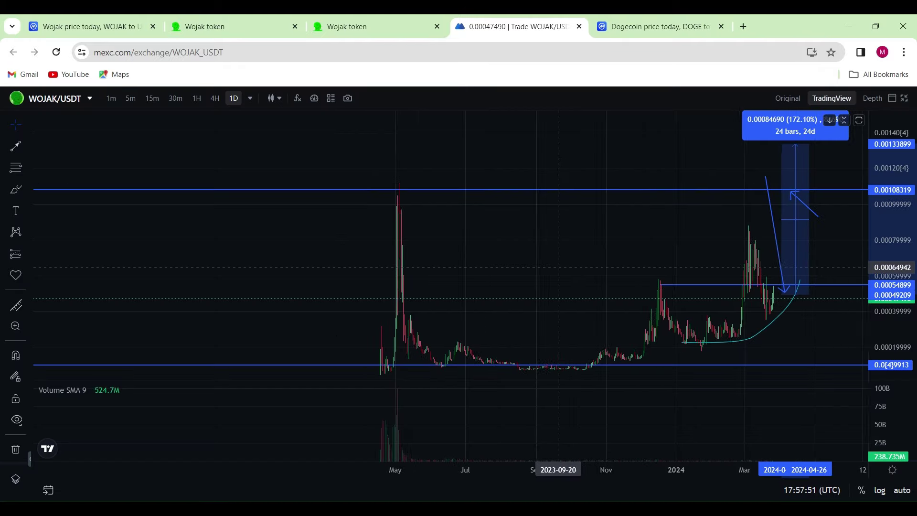
# Step: Remove the old 172.10% measurement from the WOJAK/USDT chart
pyautogui.scroll(1, 557, 196)
pyautogui.scroll(1, 621, 205)
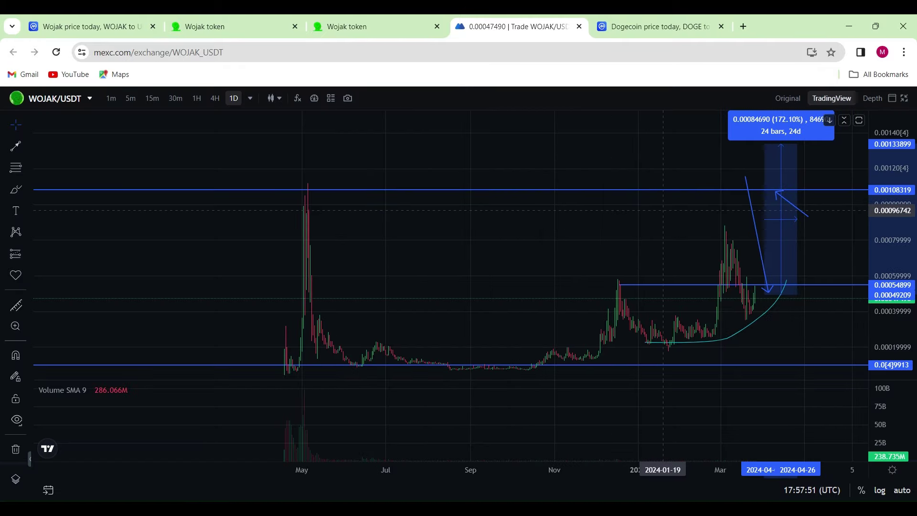
pyautogui.click(663, 210)
pyautogui.scroll(2, 616, 215)
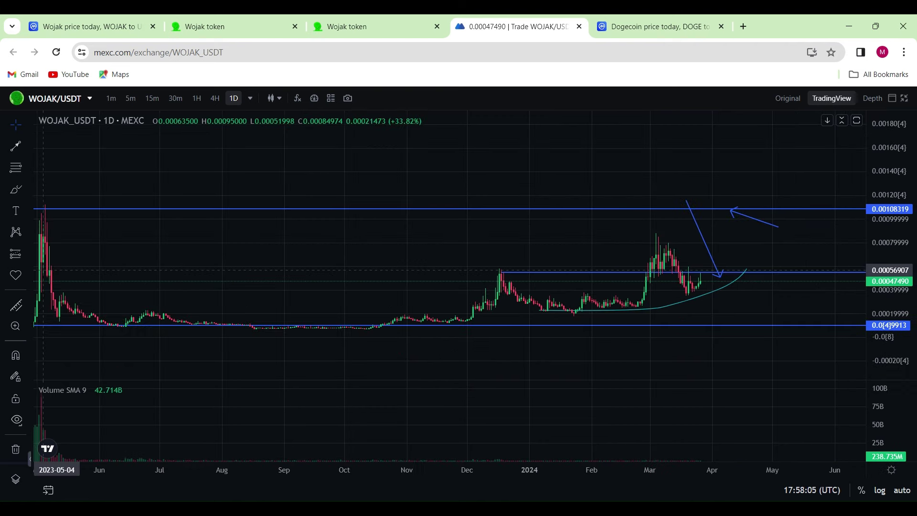
# Step: Measure from 2024-03-27 to about a 1759% gain over 49 days, squeezing the price scale
pyautogui.click(17, 308)
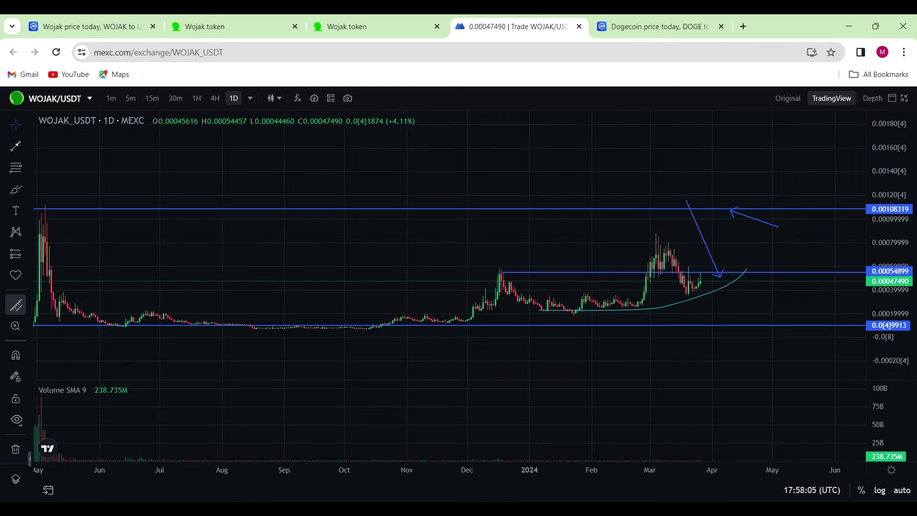
pyautogui.click(703, 278)
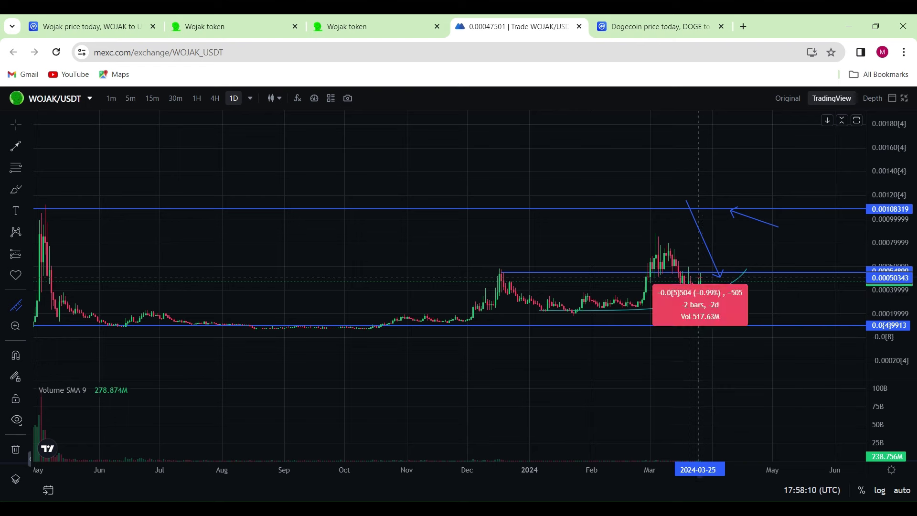
pyautogui.moveTo(897, 190); pyautogui.dragTo(896, 270)
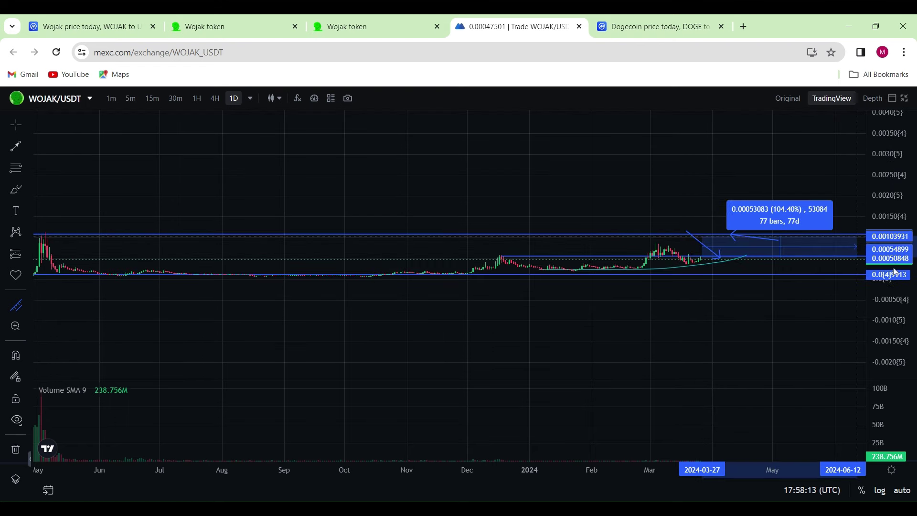
pyautogui.moveTo(891, 178); pyautogui.dragTo(887, 265)
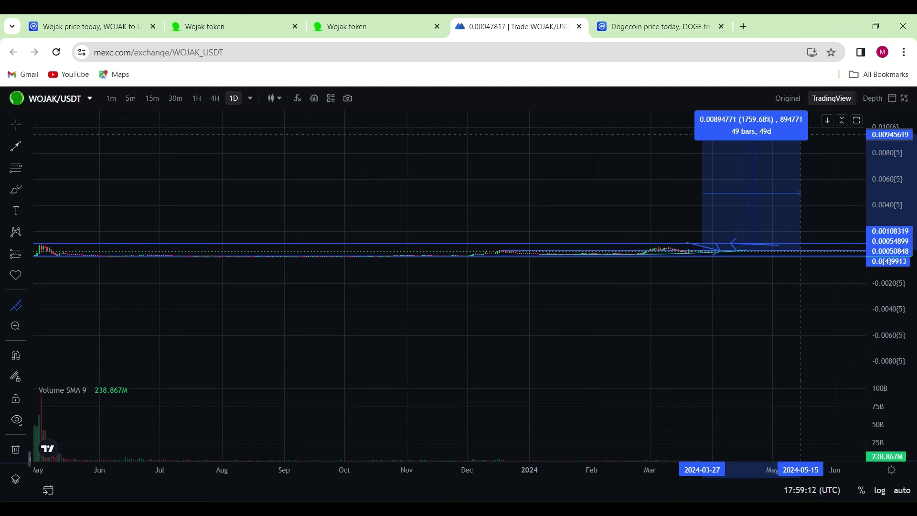
# Step: Stretch the measurement up to about a 20271% gain over 42 days, compressing the price axis
pyautogui.moveTo(884, 221)
pyautogui.mouseDown()
pyautogui.moveTo(889, 267)
pyautogui.moveTo(889, 164)
pyautogui.mouseUp()
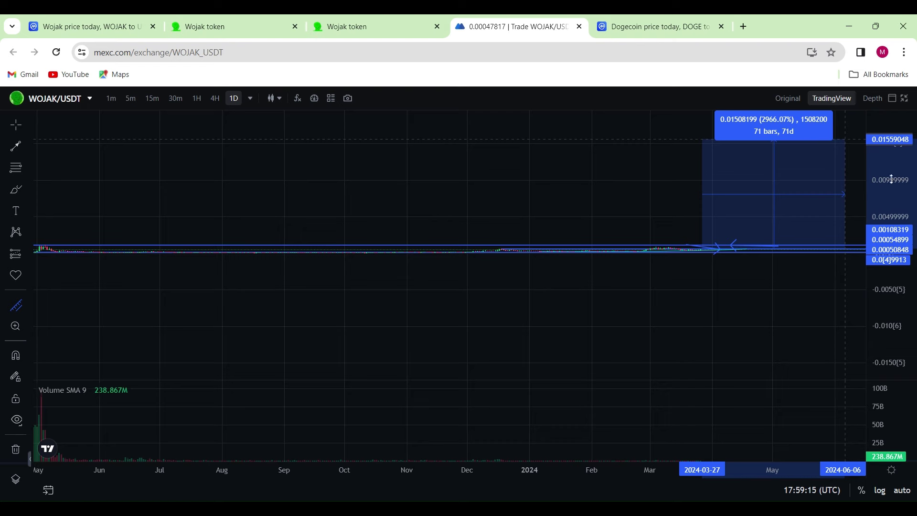
pyautogui.moveTo(891, 221)
pyautogui.mouseDown()
pyautogui.moveTo(888, 362)
pyautogui.moveTo(888, 354)
pyautogui.mouseUp()
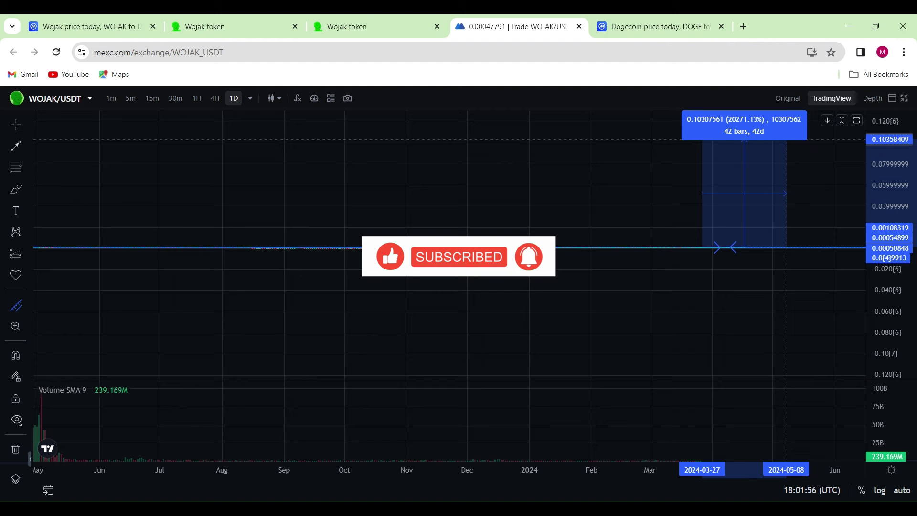
# Step: Fix the 20271.13% measurement to about 0.1031 in place on the chart
pyautogui.click(786, 139)
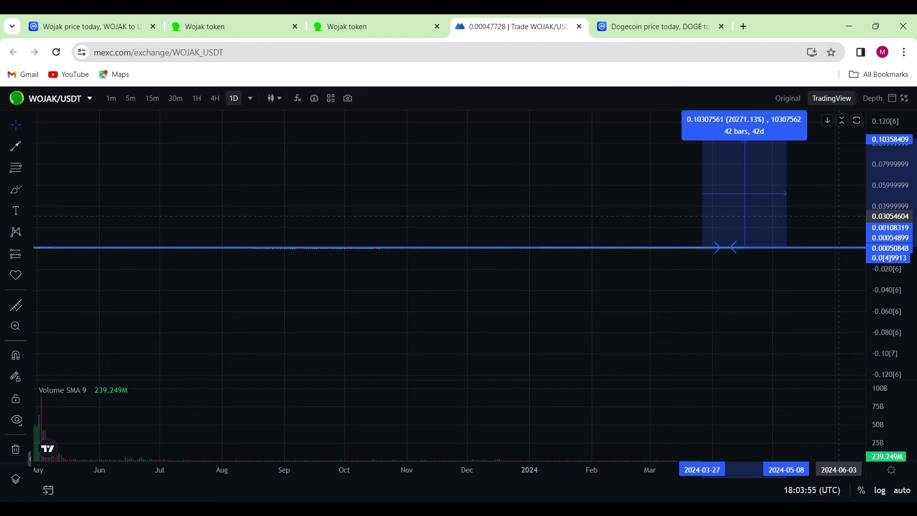
pyautogui.moveTo(803, 184)
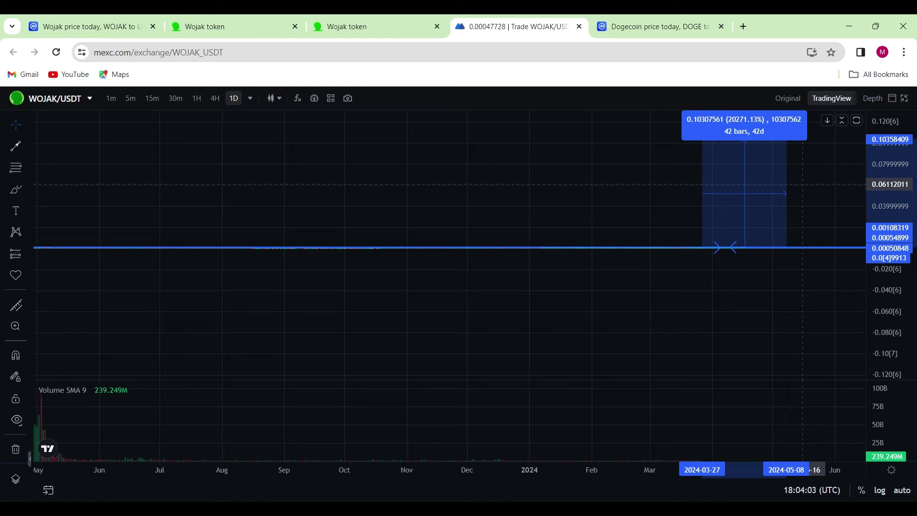
# Step: Switch to the CoinMarketCap Wojak tab, scroll through its Markets table, and return to the price chart
pyautogui.click(86, 27)
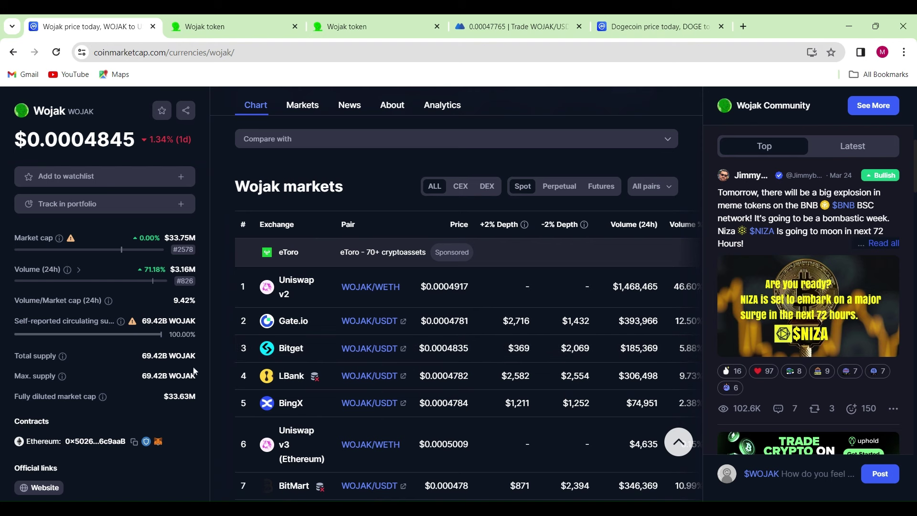
pyautogui.scroll(-2, 193, 371)
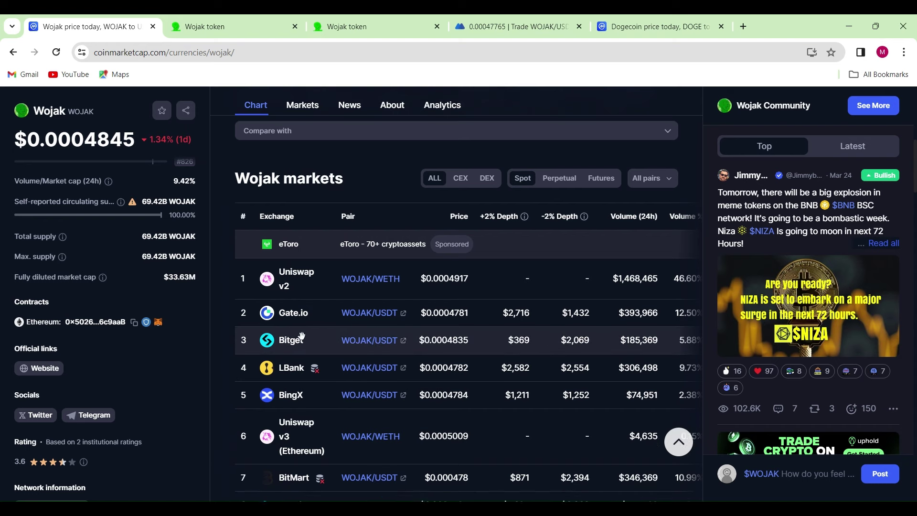
pyautogui.scroll(-3, 306, 353)
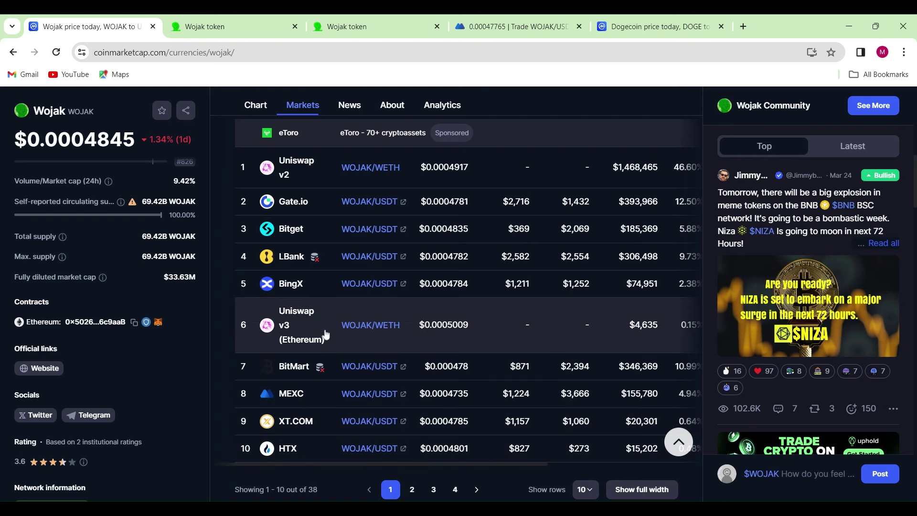
pyautogui.scroll(-3, 377, 344)
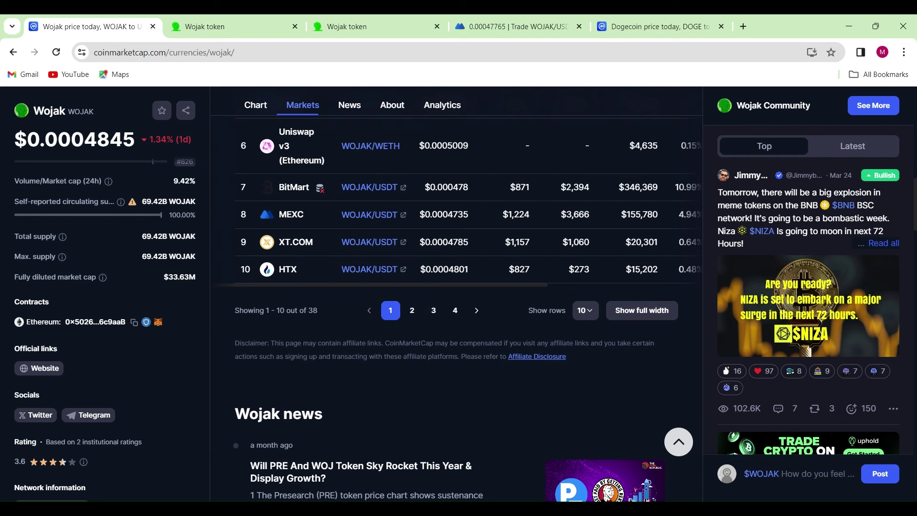
pyautogui.scroll(3, 395, 339)
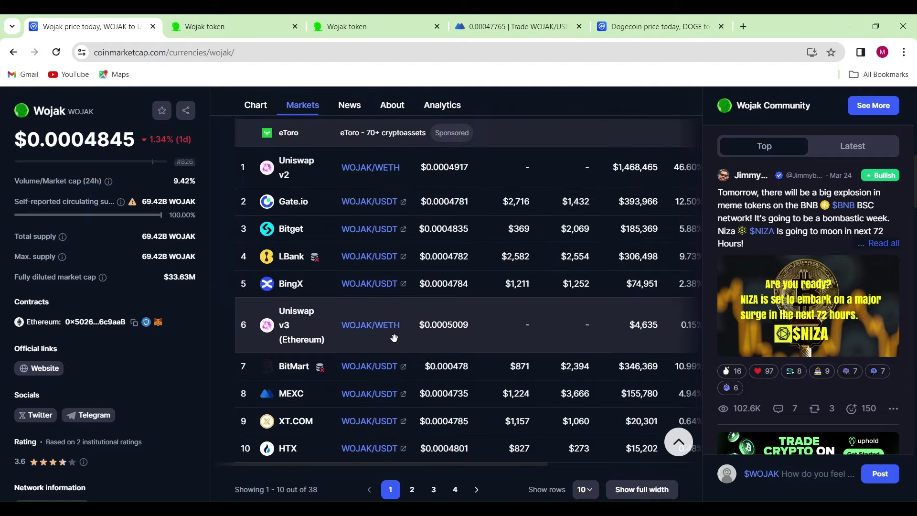
pyautogui.scroll(3, 395, 339)
pyautogui.scroll(2, 395, 340)
pyautogui.scroll(2, 395, 339)
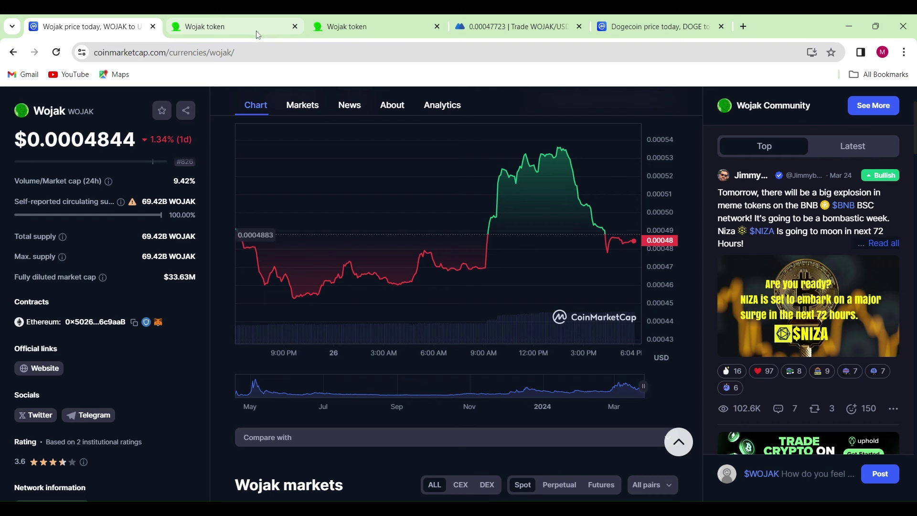
pyautogui.moveTo(597, 227)
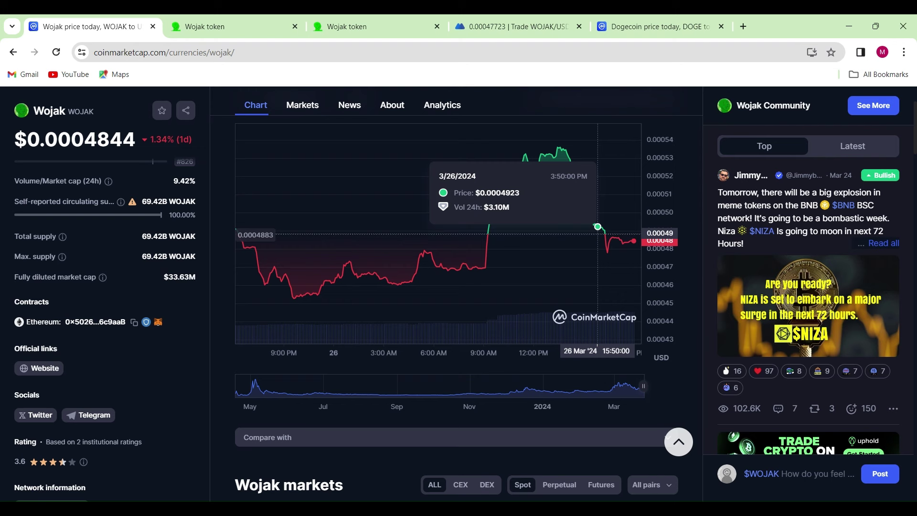
# Step: Back on the WOJAK/USDT chart, end the arrow near 0.0305 at 2023-07-24
pyautogui.click(511, 26)
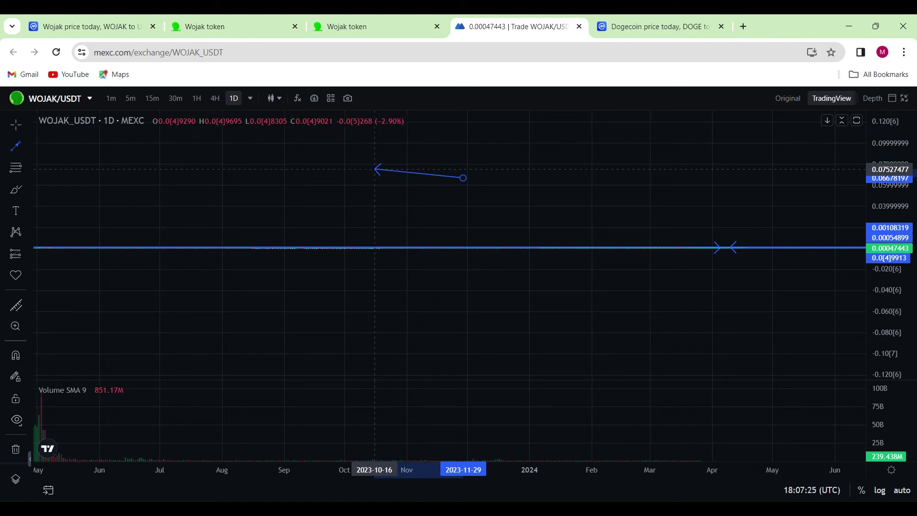
pyautogui.click(207, 216)
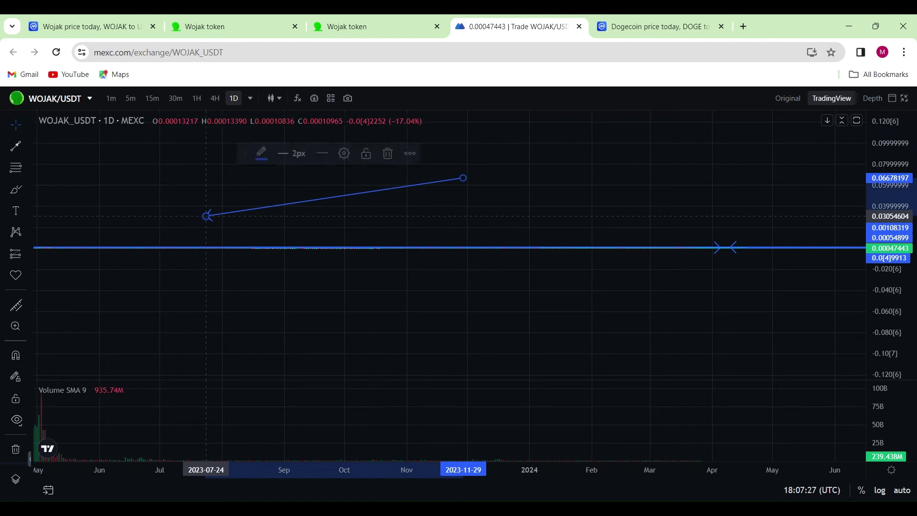